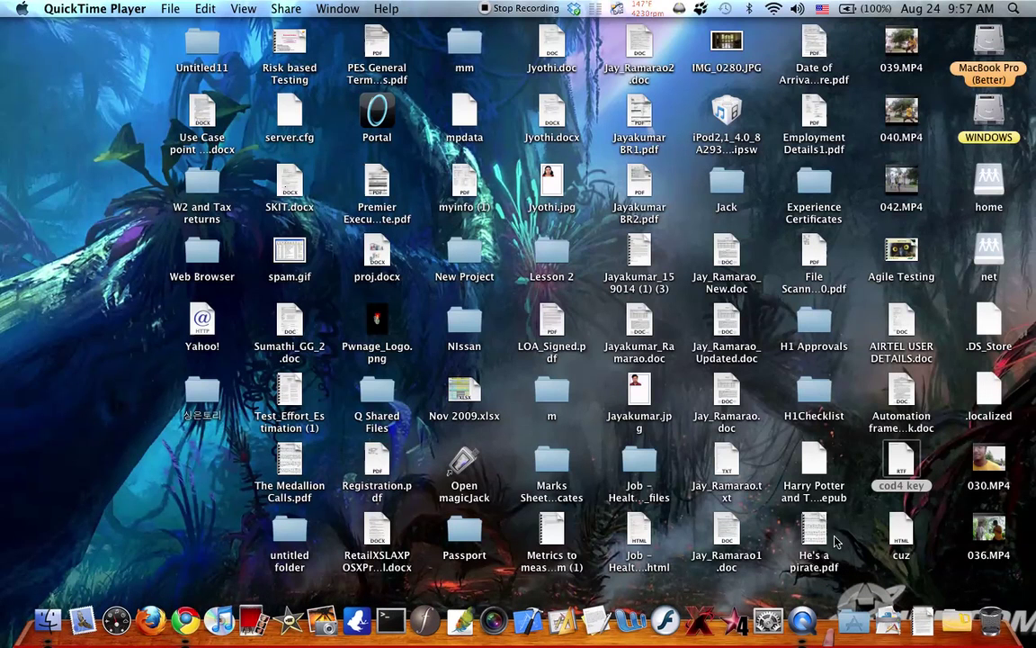
Open the Applications stack from the Dock to list installed apps
left_click(807, 572)
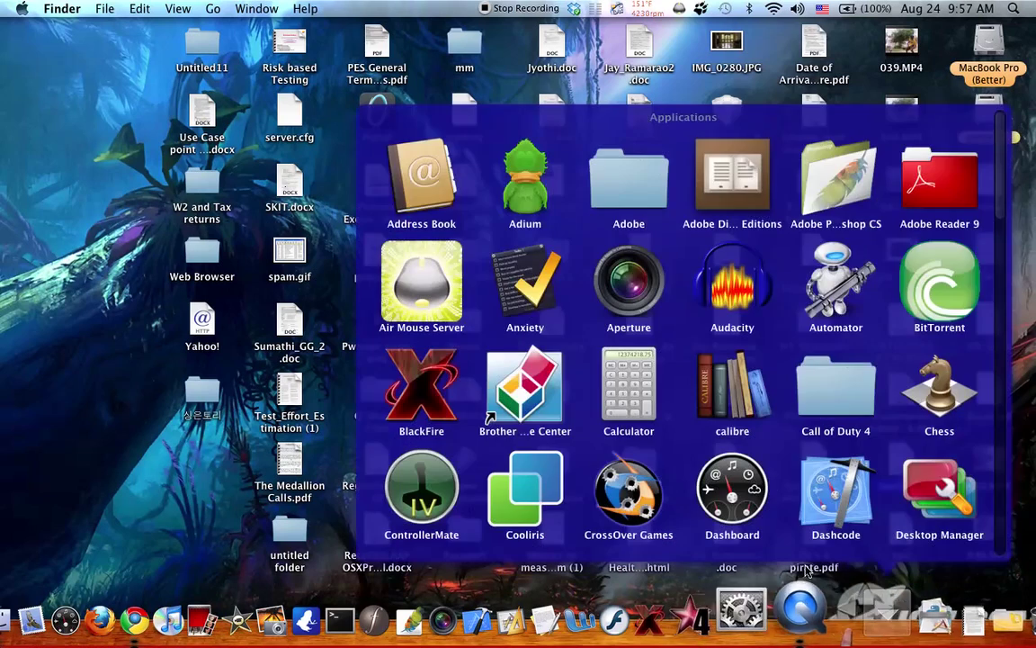
Open the Call of Duty 4 folder and launch CoD4 – Multiplayer to its main menu
left_click(836, 387)
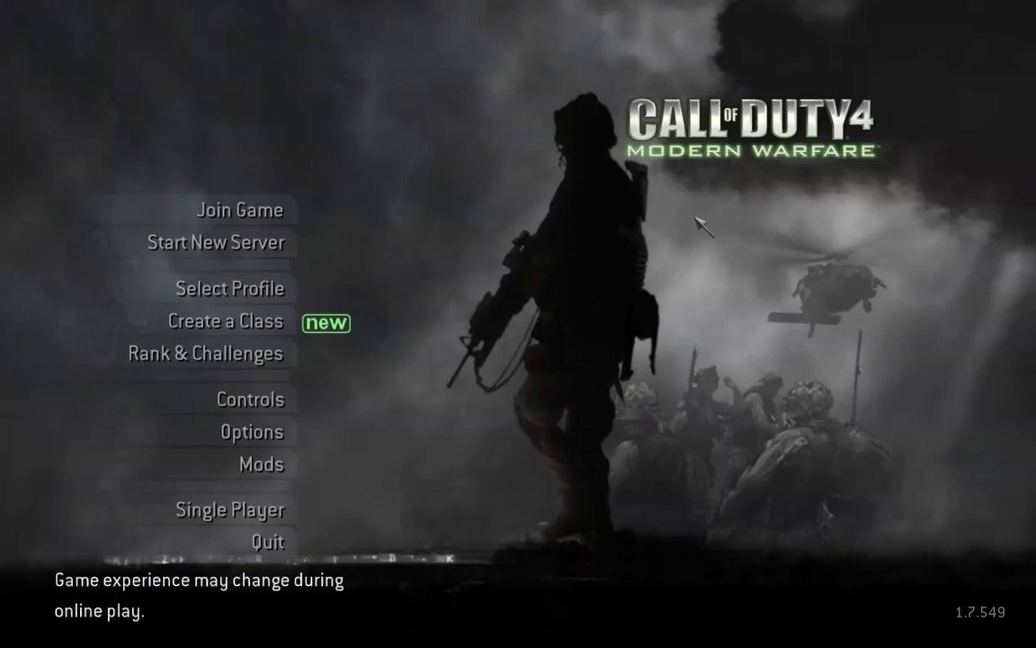
Create a new server with Game Mode Free-for-all and Auto-Balance Teams set to Yes
left_click(300, 238)
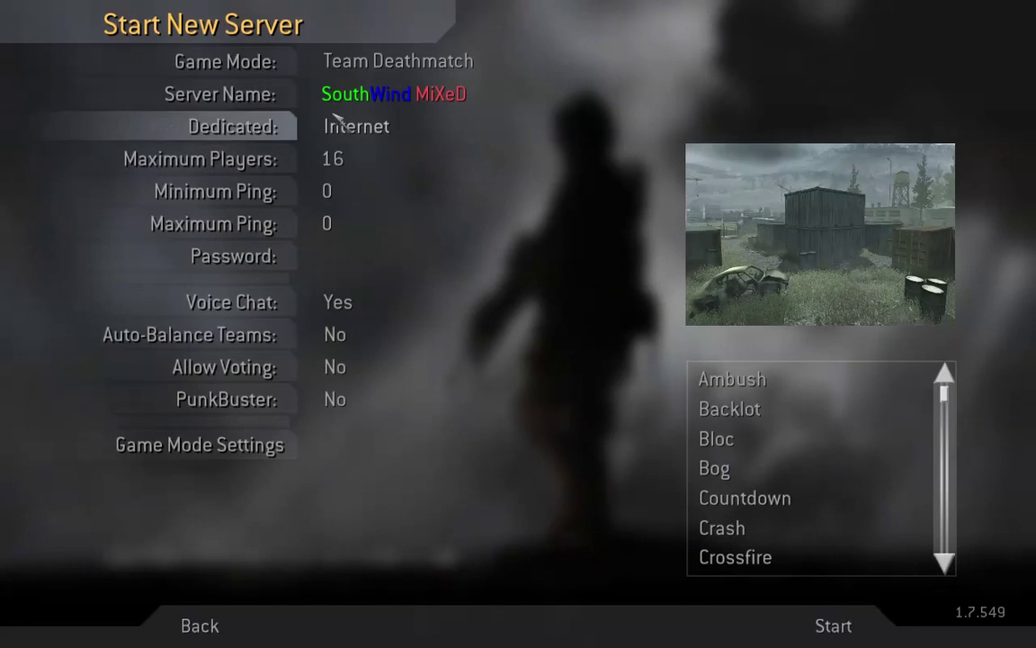
left_click(349, 73)
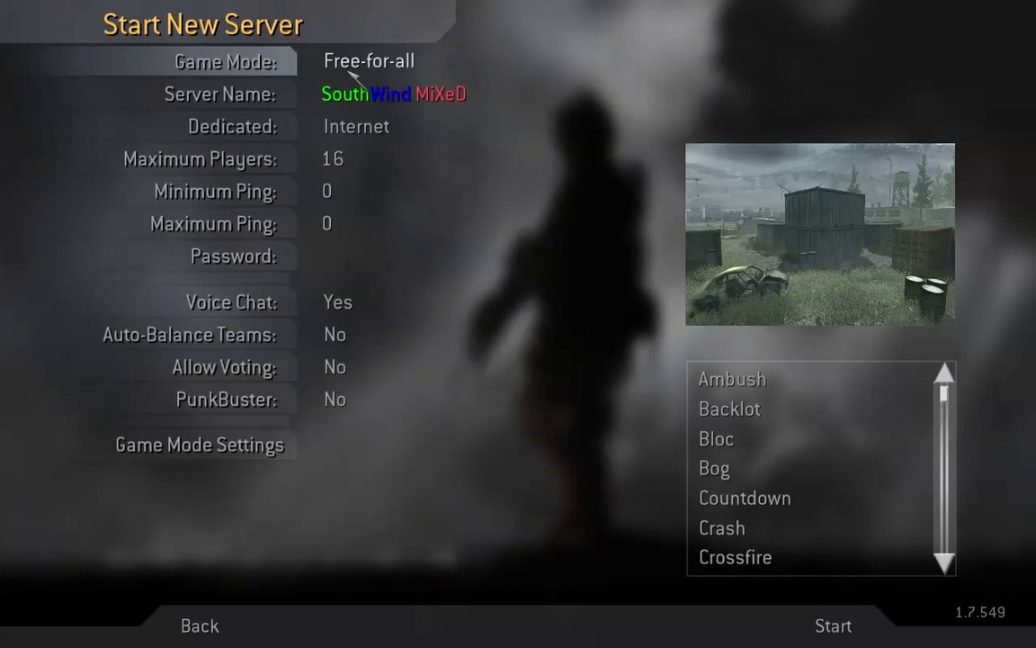
left_click(306, 334)
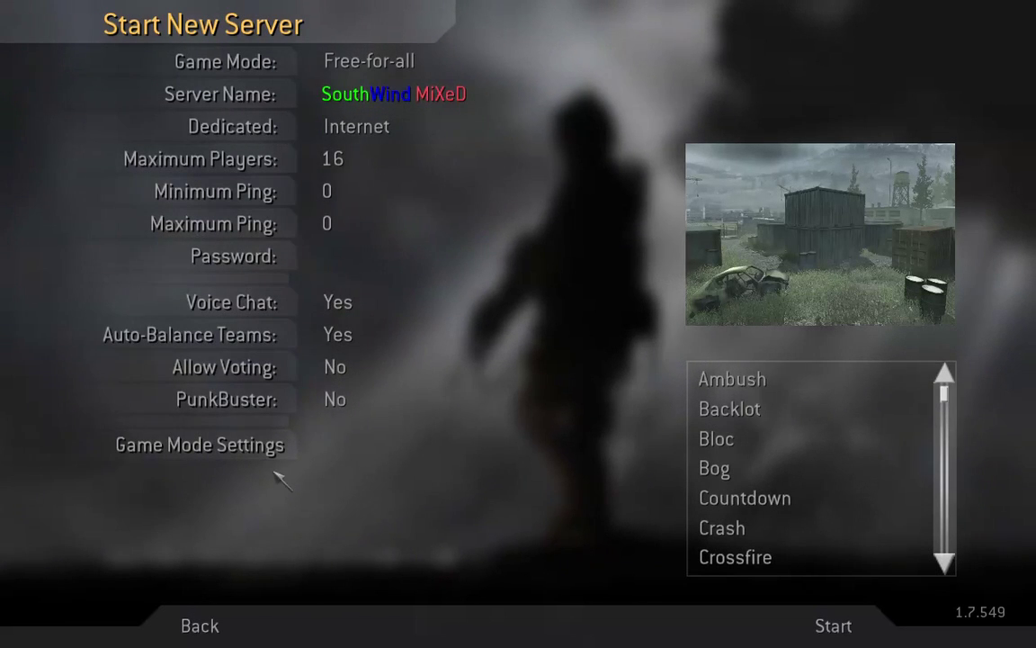
left_click(254, 439)
Enable Hardcore Mode, set Spectating to Free and Time Limit to Unlimited, then go back
left_click(654, 157)
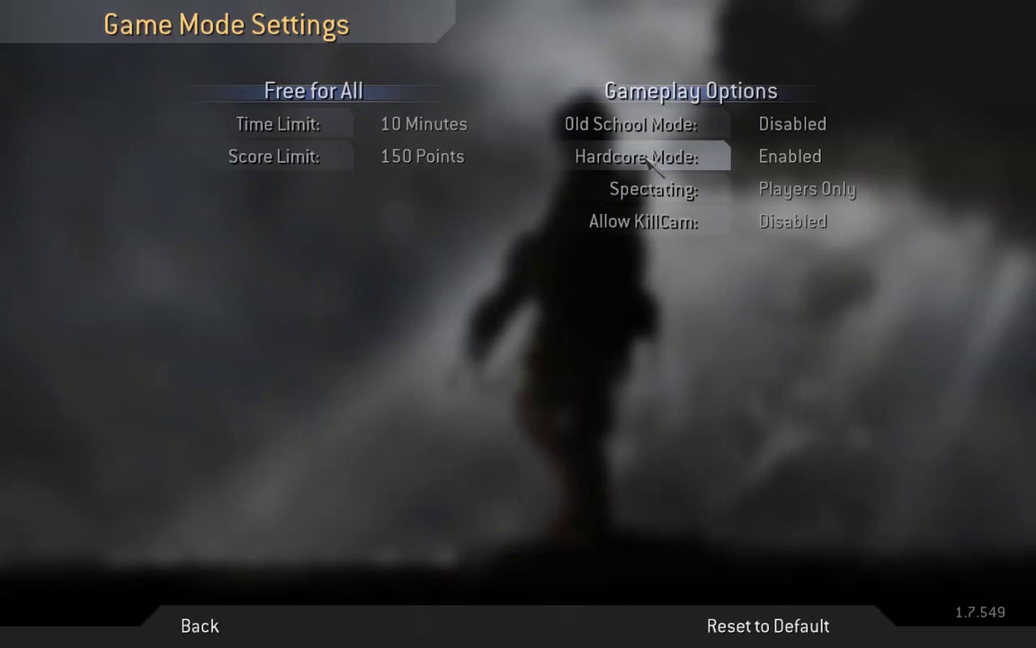
left_click(693, 190)
left_click(801, 230)
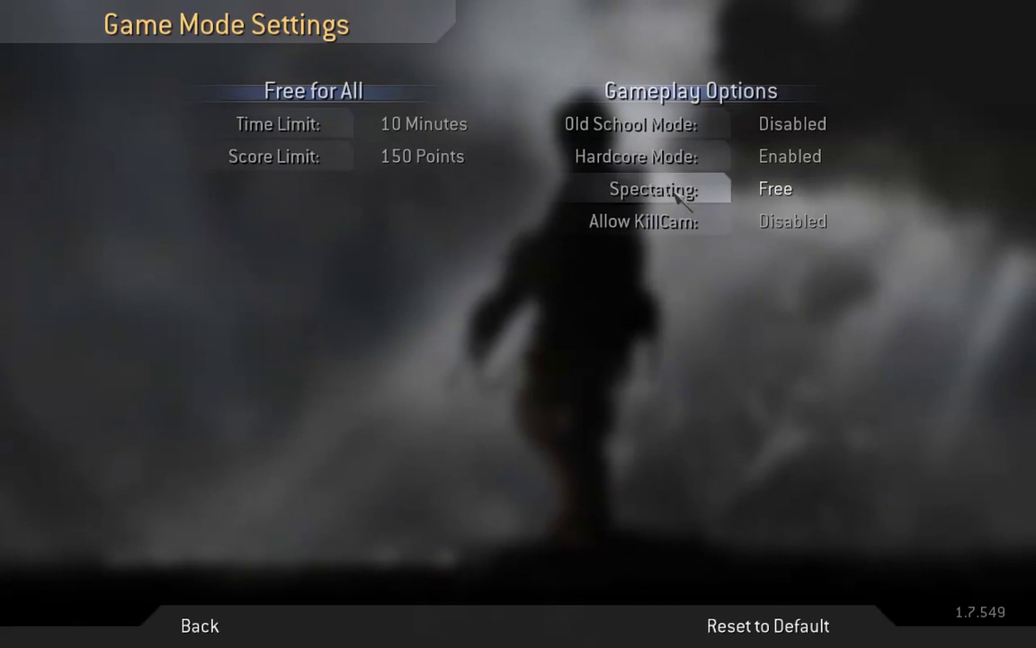
left_click(333, 126)
left_click(419, 125)
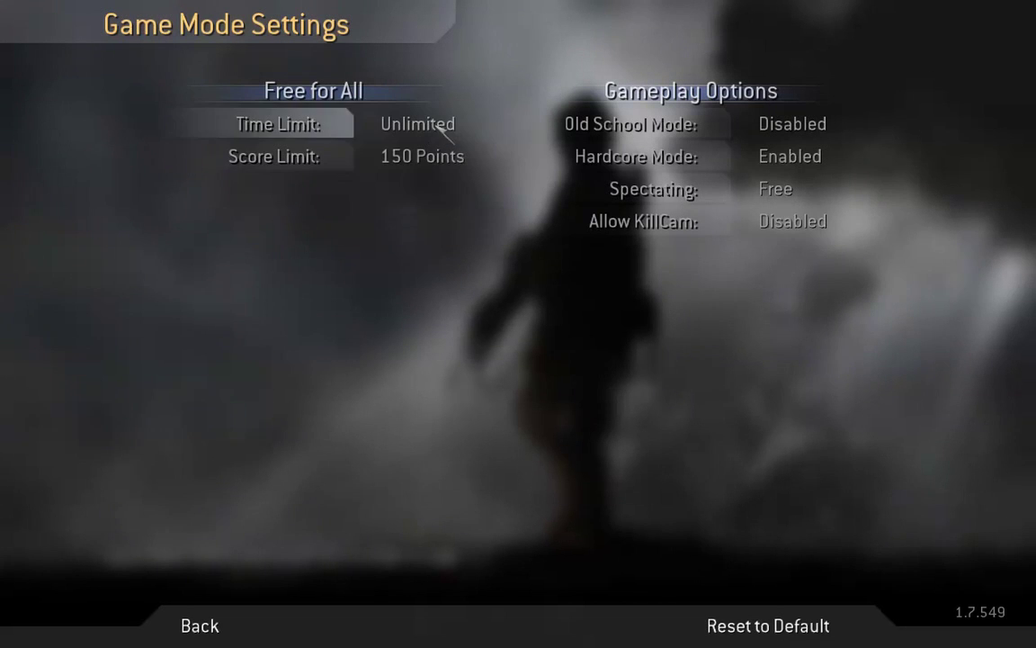
left_click(197, 620)
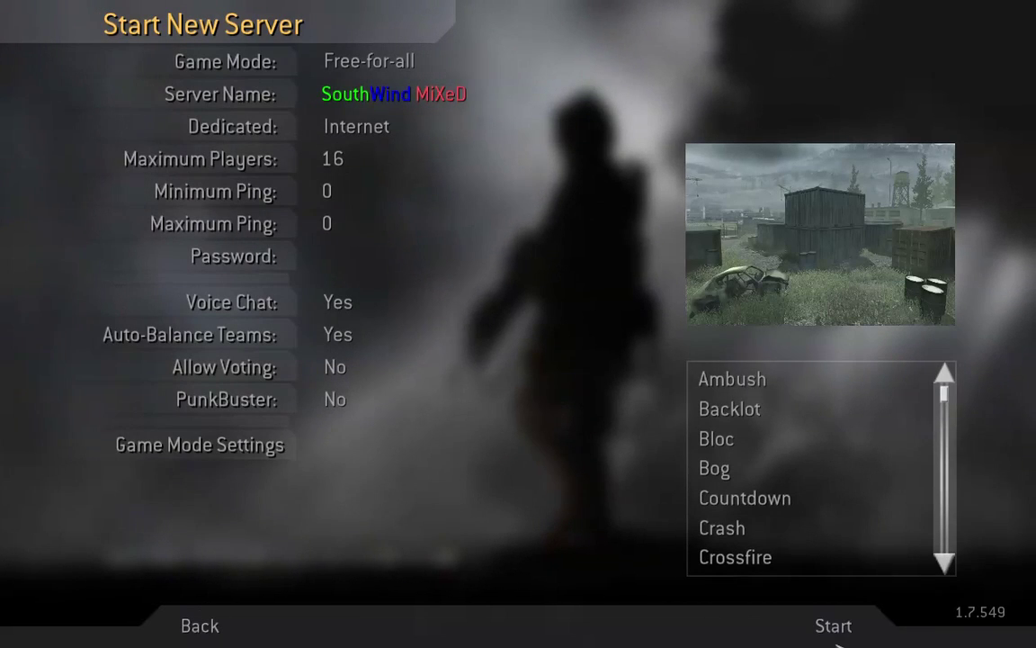
Start the server so the CoD4 Console begins sending heartbeats
left_click(842, 625)
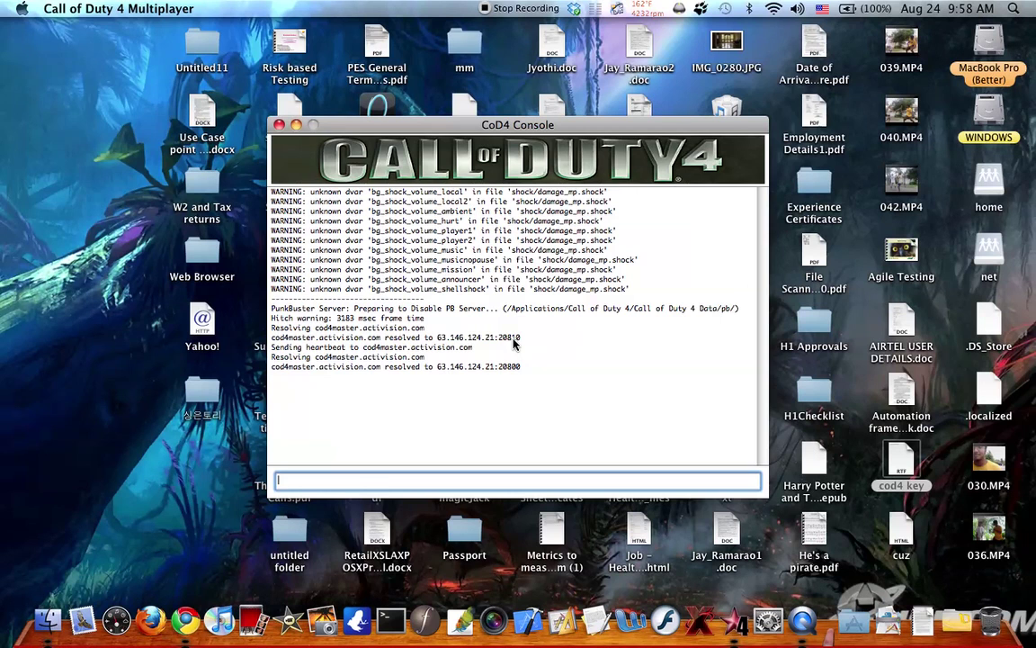
In the CoD4 Console, set an rcon_password and restart the map
type("set rcon_")
type("passw")
key("Return")
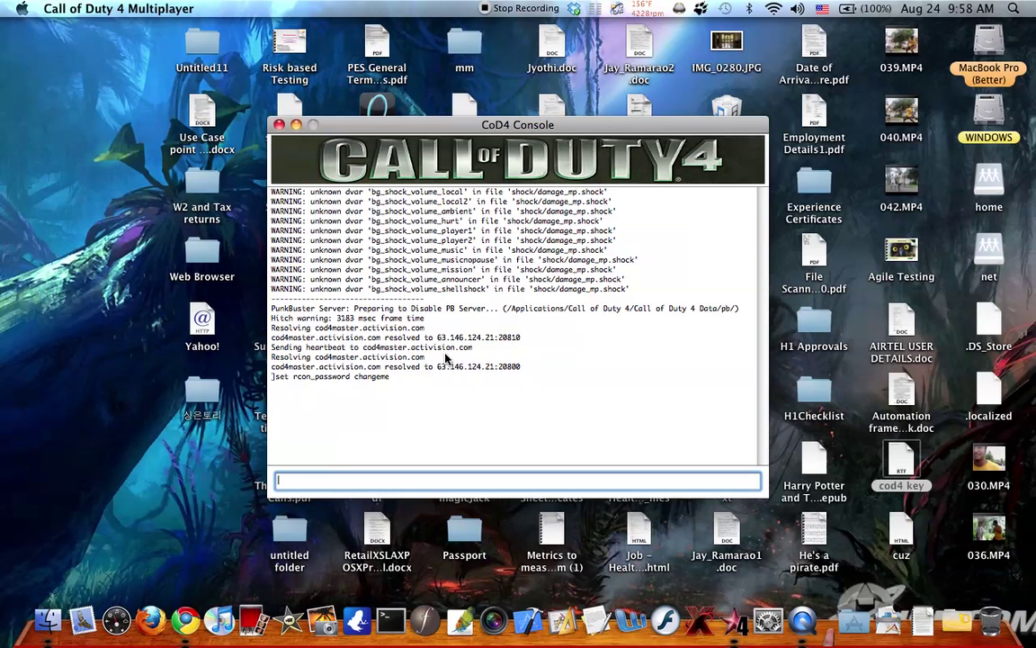
type("mo")
type("estart")
key("Return")
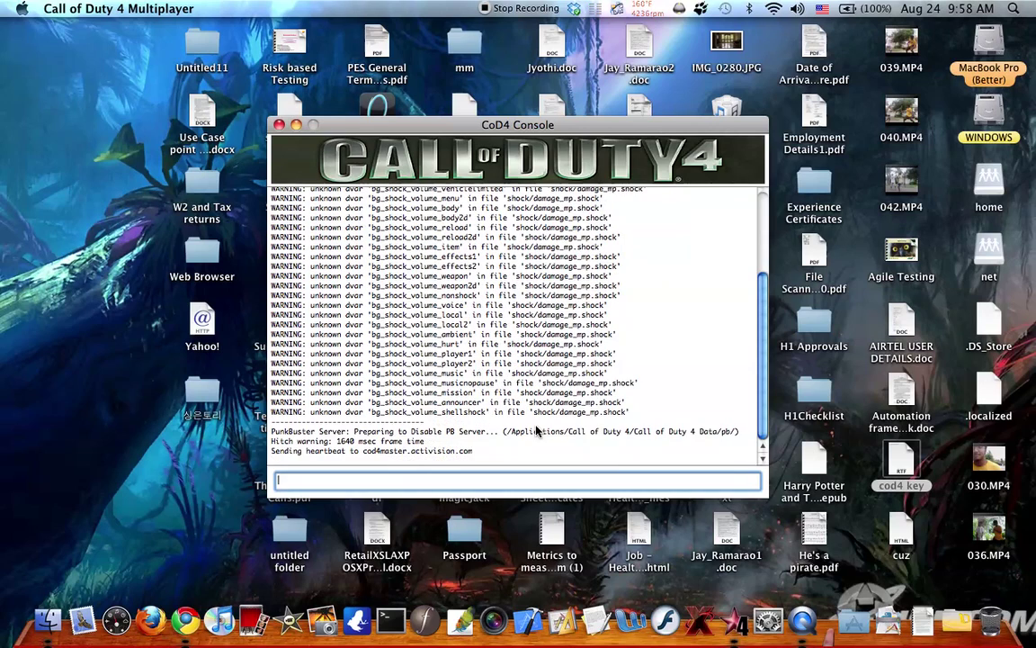
Launch a second copy of CoD4 – Multiplayer from the Dock's Call of Duty 4 folder
left_click(849, 617)
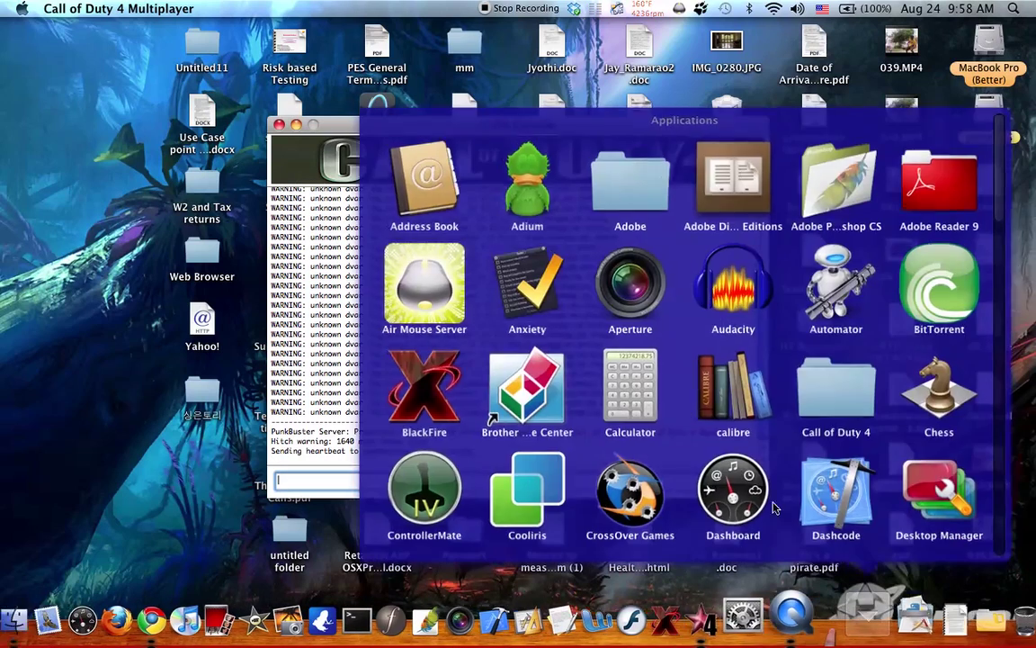
left_click(842, 378)
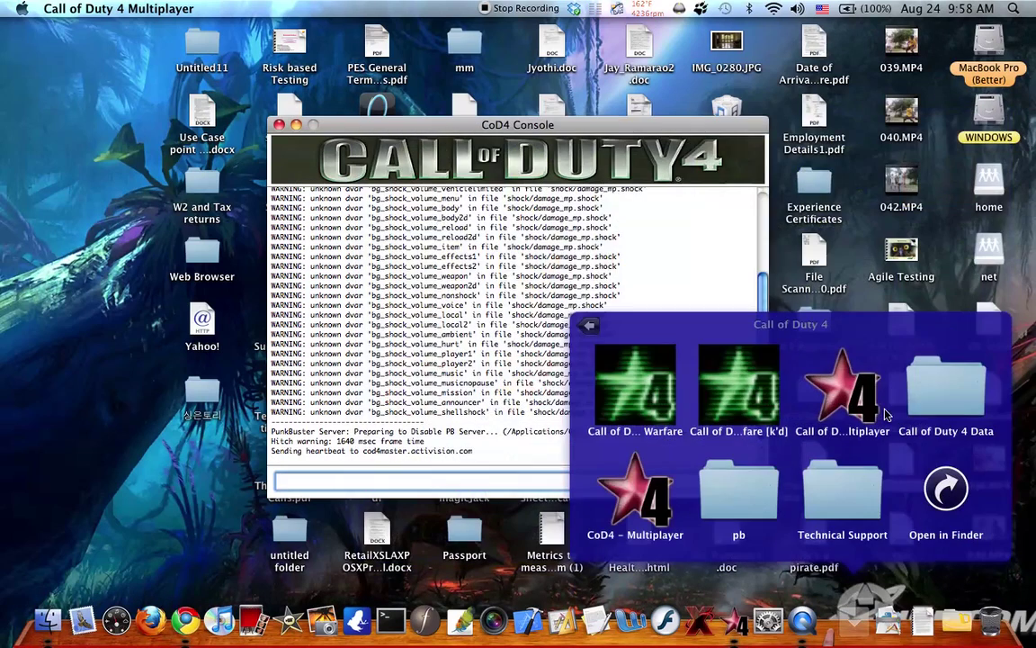
left_click(628, 487)
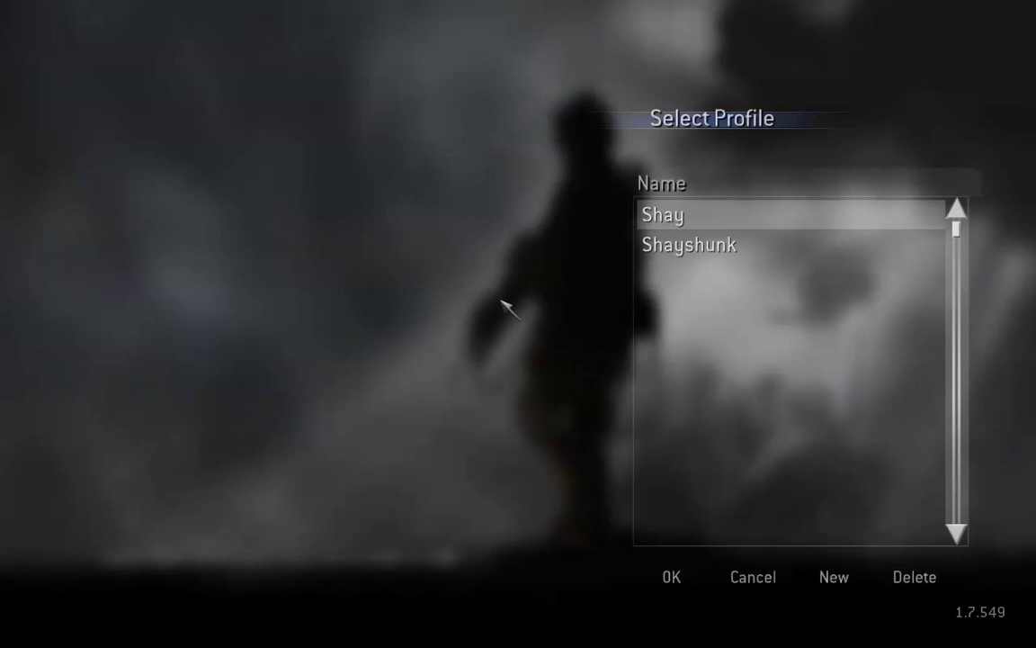
Confirm the player profile and join the local Shipment Free-for-all server via Join Game
double_click(706, 222)
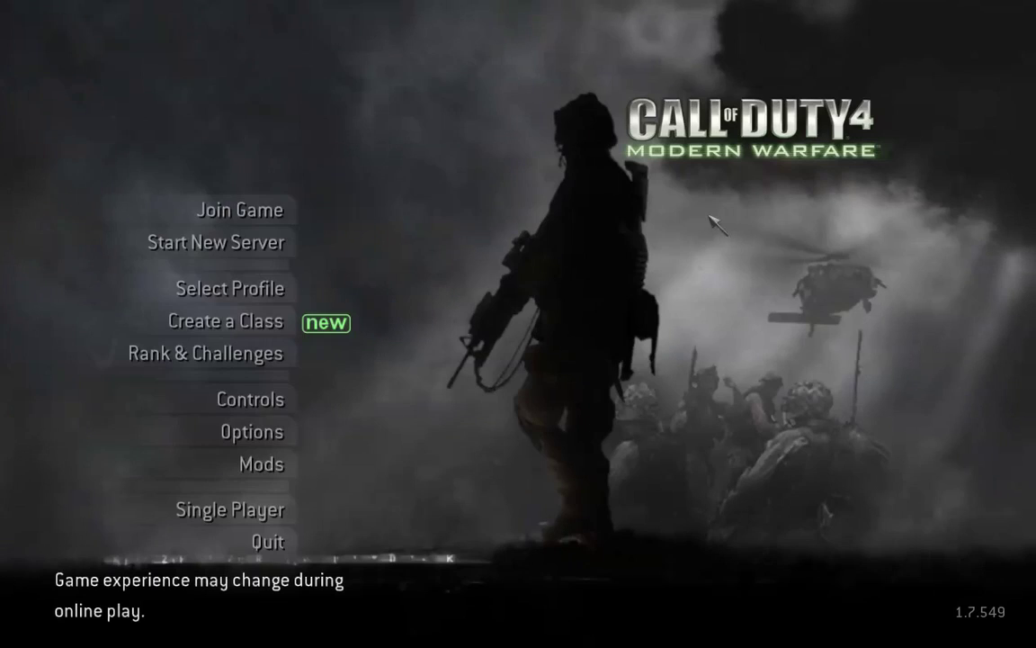
left_click(249, 210)
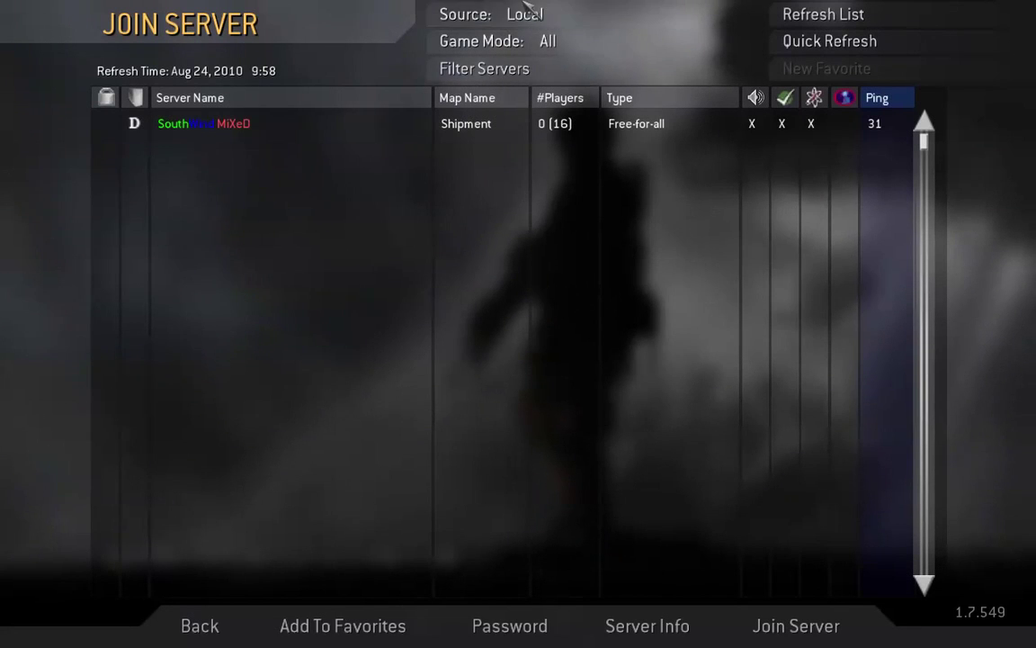
double_click(459, 125)
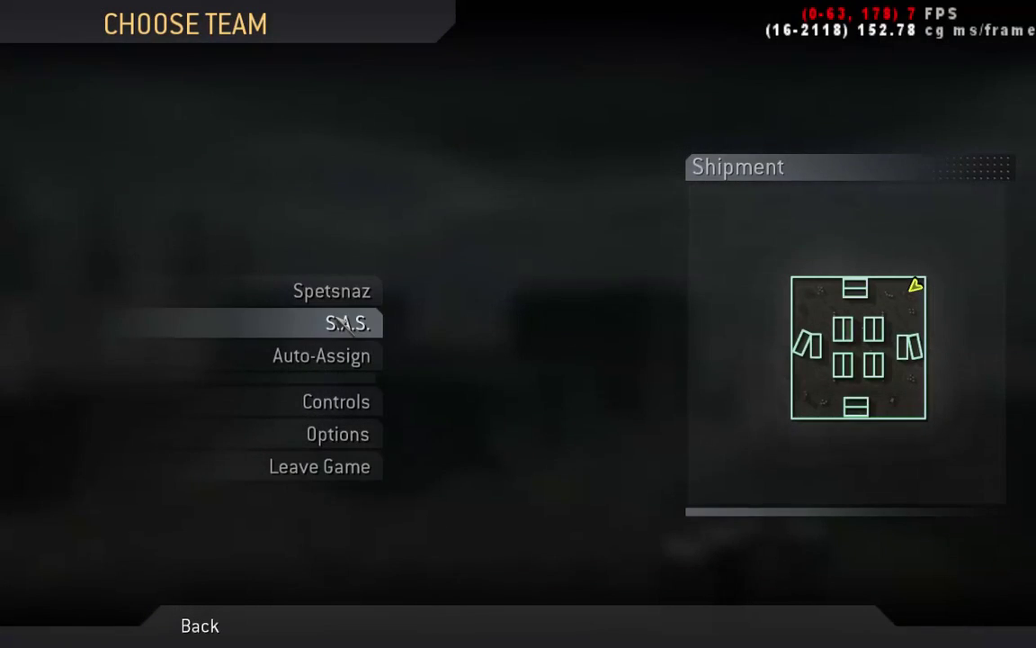
Join the S.A.S. with the DO DA STEALTH! class and walk into the container alley
left_click(344, 325)
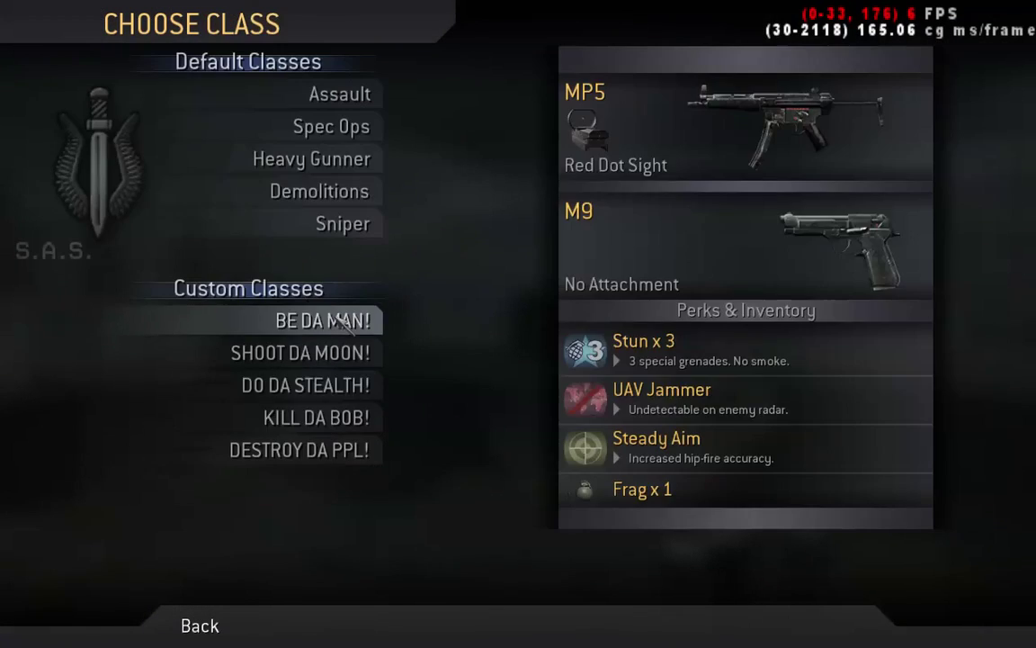
left_click(352, 387)
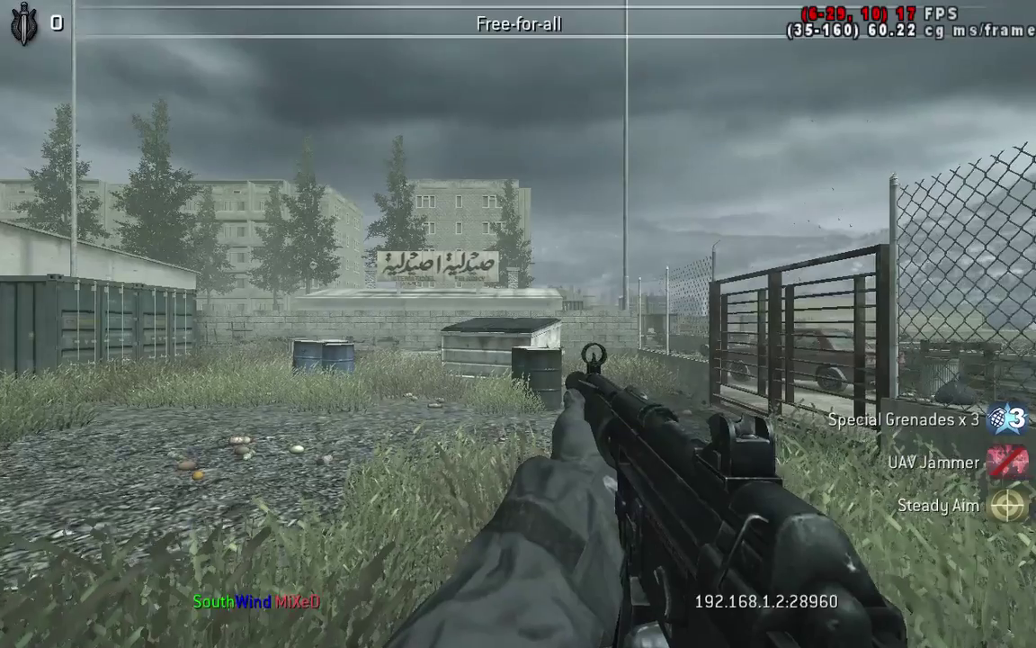
key("Tab")
key("w")
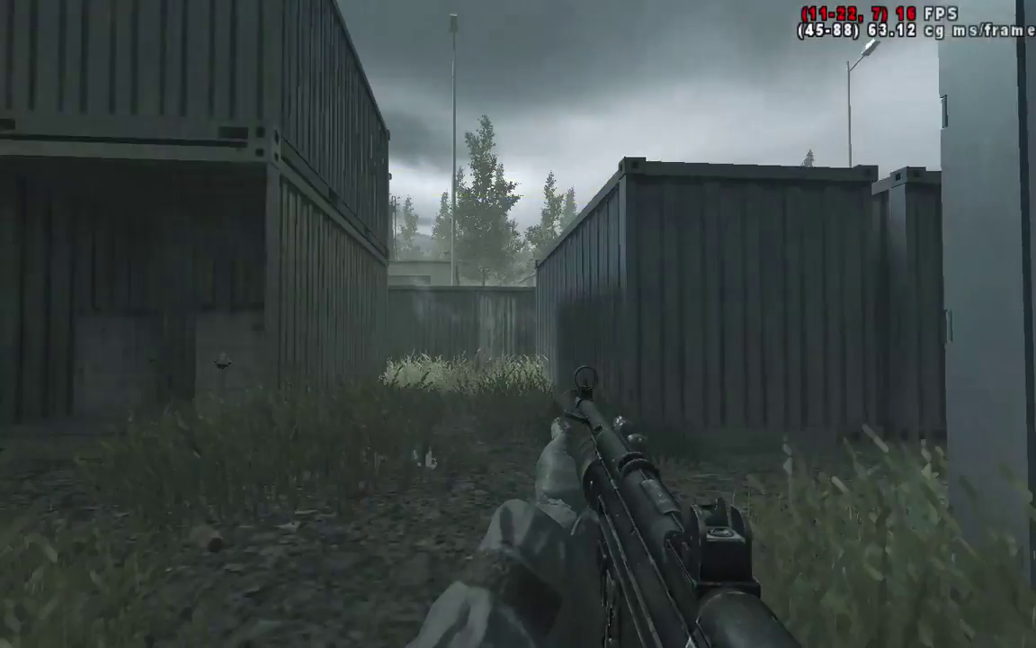
In the in-game console, log in as rcon admin with the server password
key("grave")
type("/rcon login")
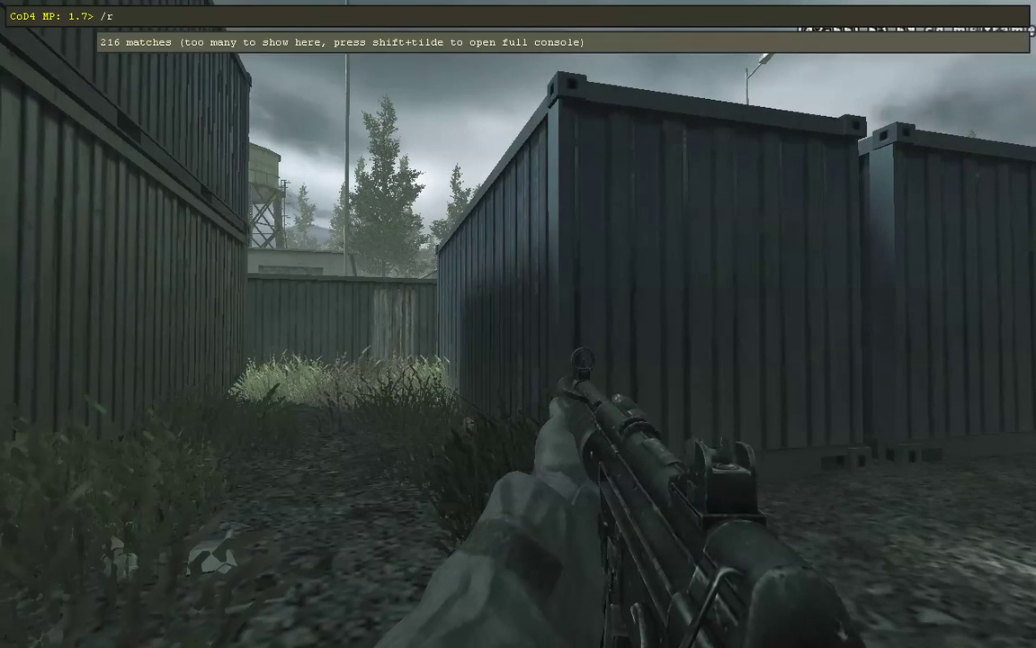
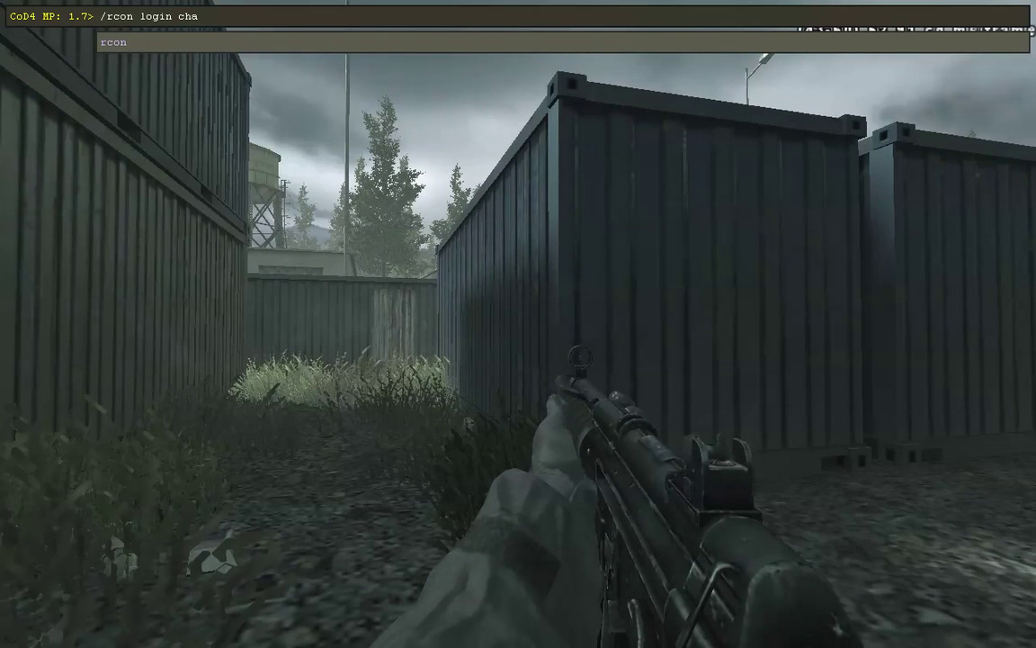
key("Return")
Broadcast 'ADMIN POWER!' with rcon say and close the console
type("rcon say")
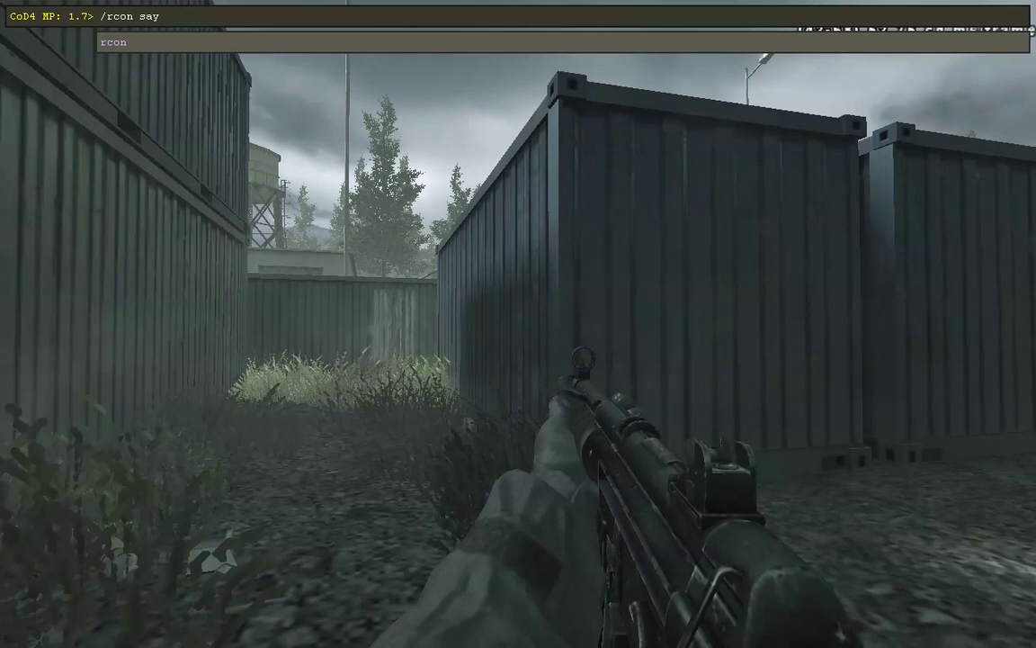
type("ADMIN POWER")
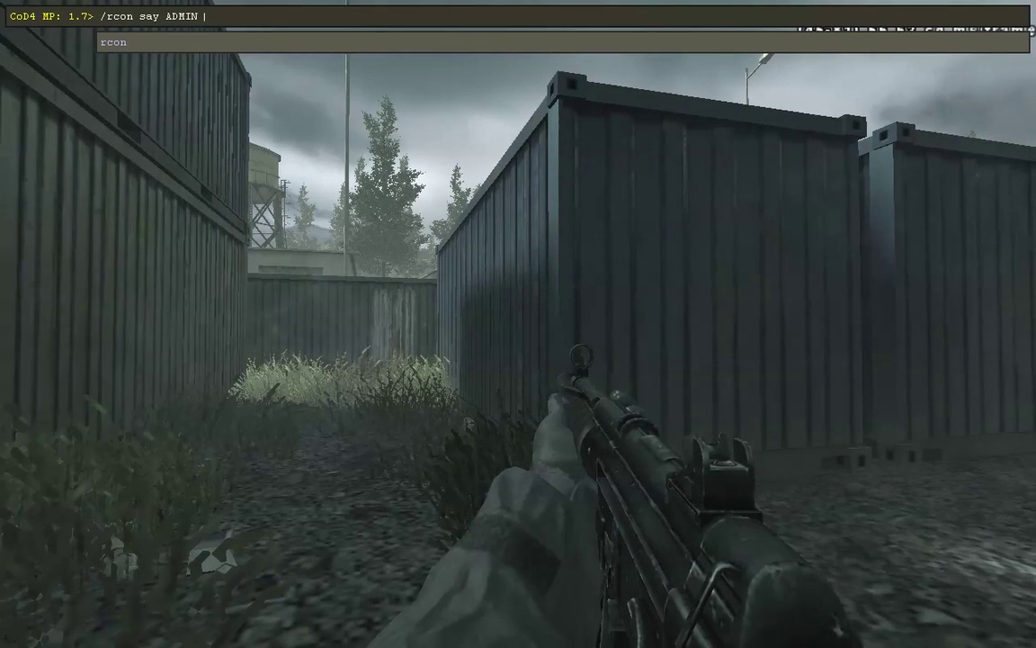
type("!")
key("Return")
key("grave")
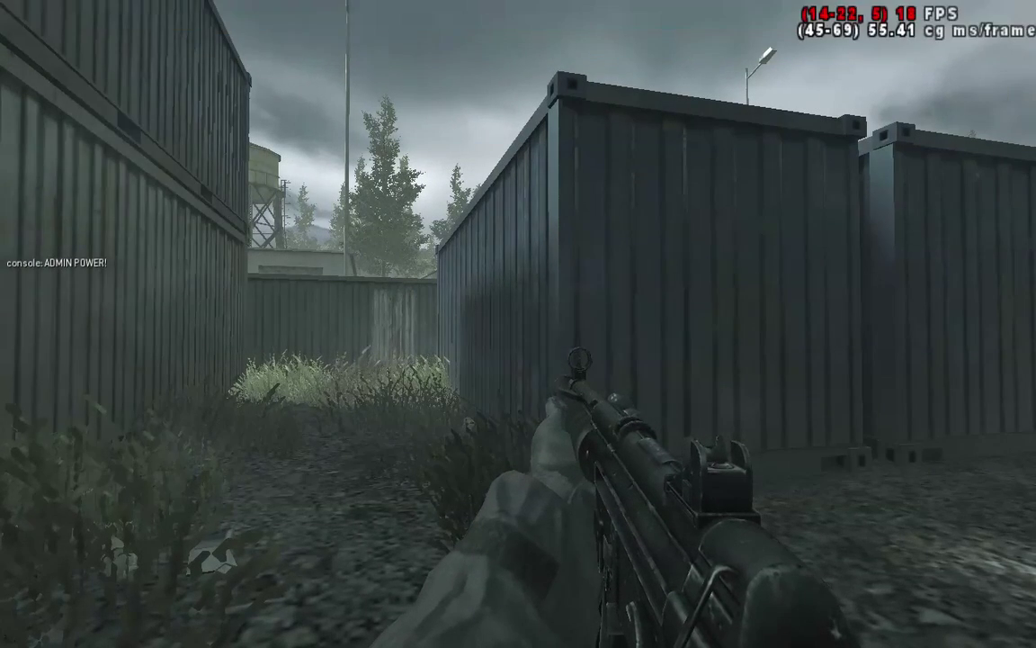
Walk forward through the gap between Shipment's containers
key("w")
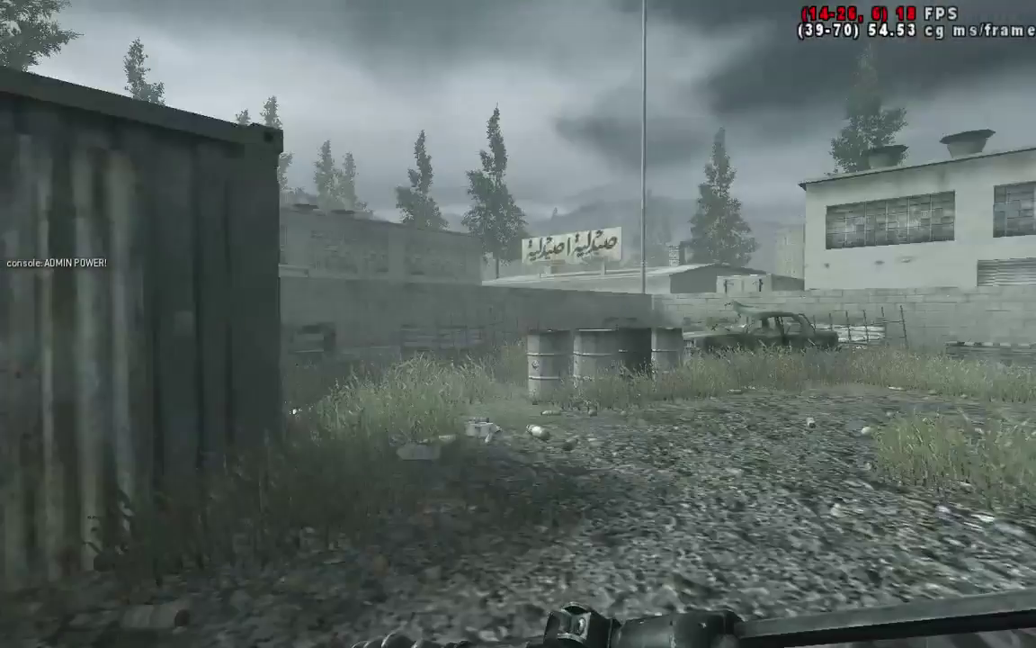